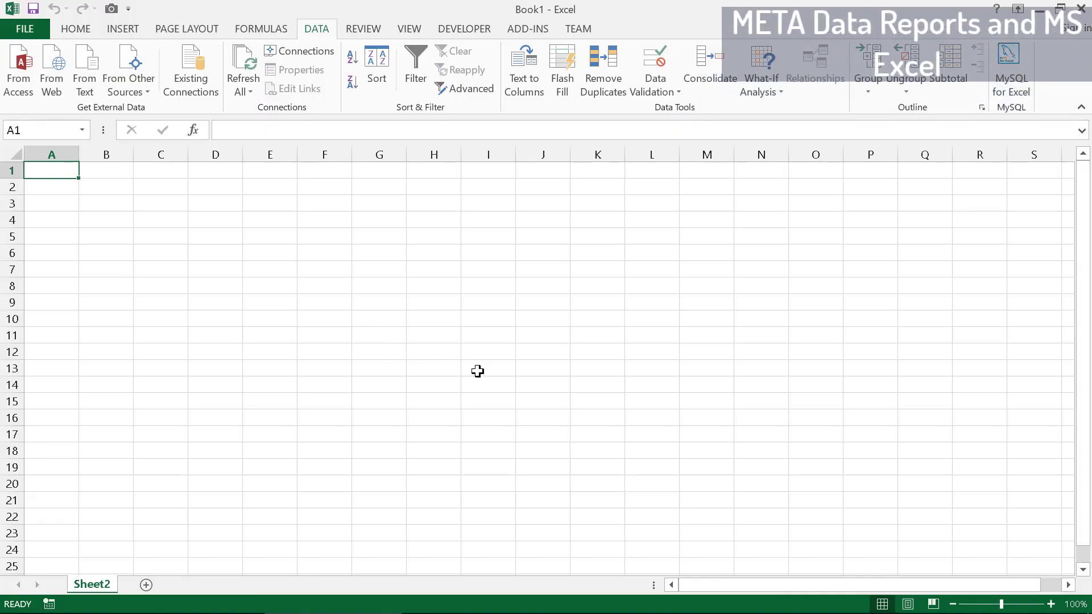
Import 'Report - report video.csv' from the Desktop using Data > From Text.
click(489, 374)
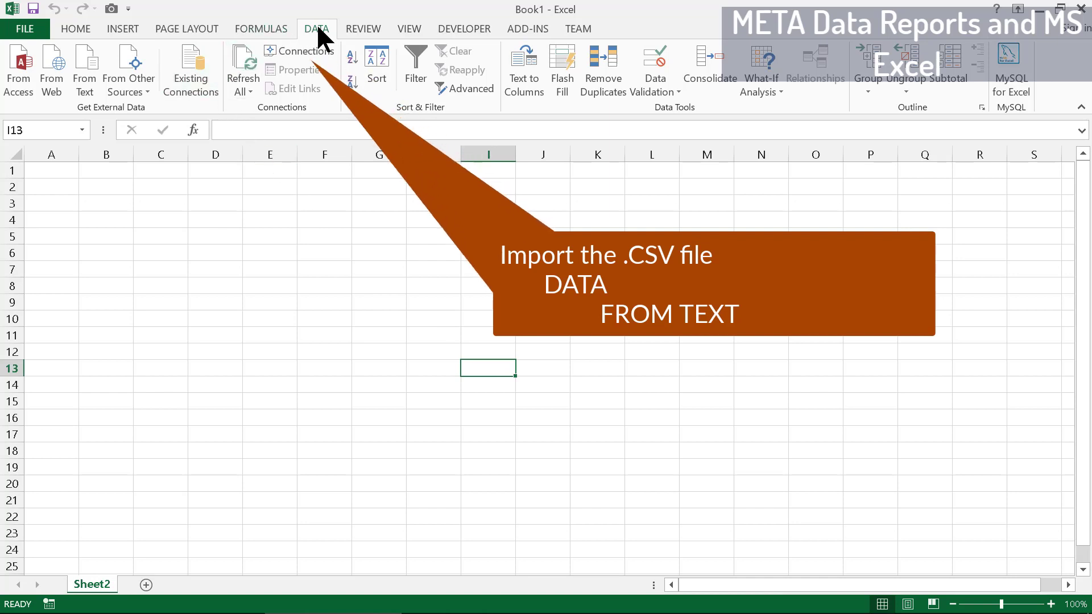
click(95, 74)
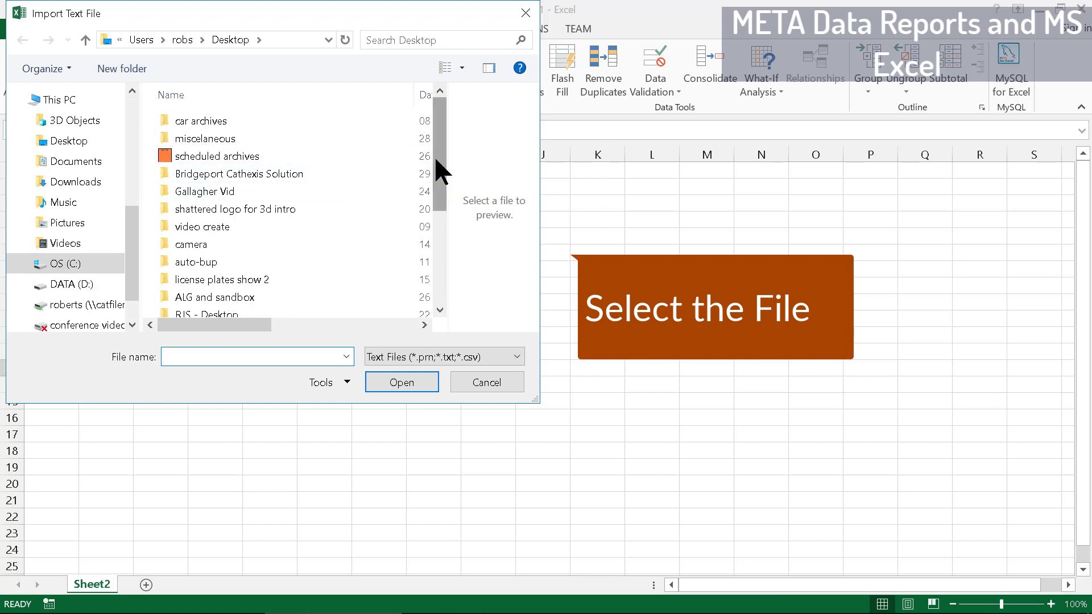
drag(436, 161, 434, 297)
click(239, 237)
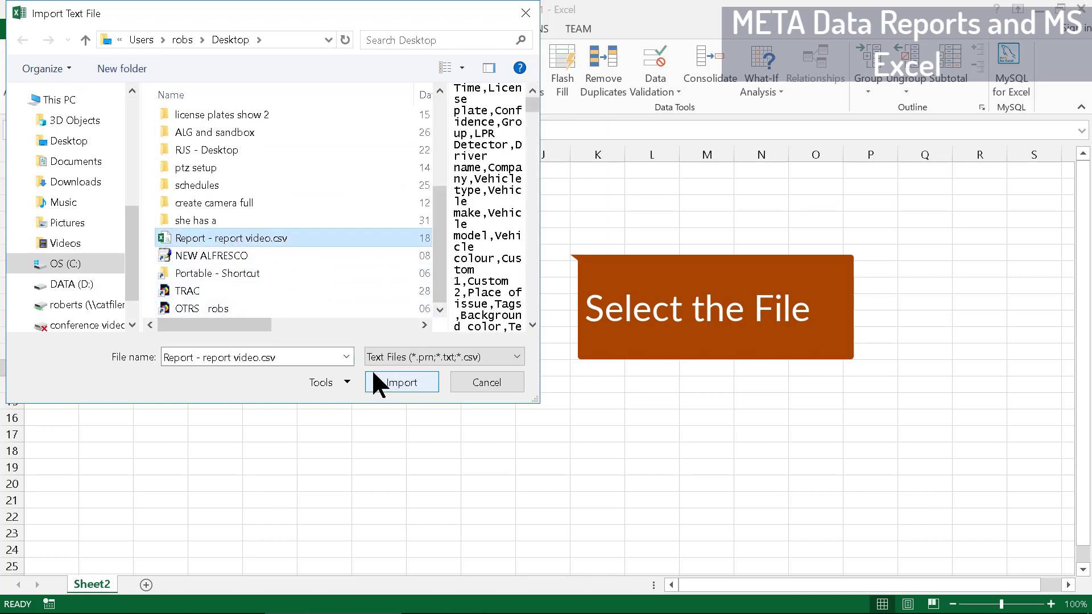
click(405, 386)
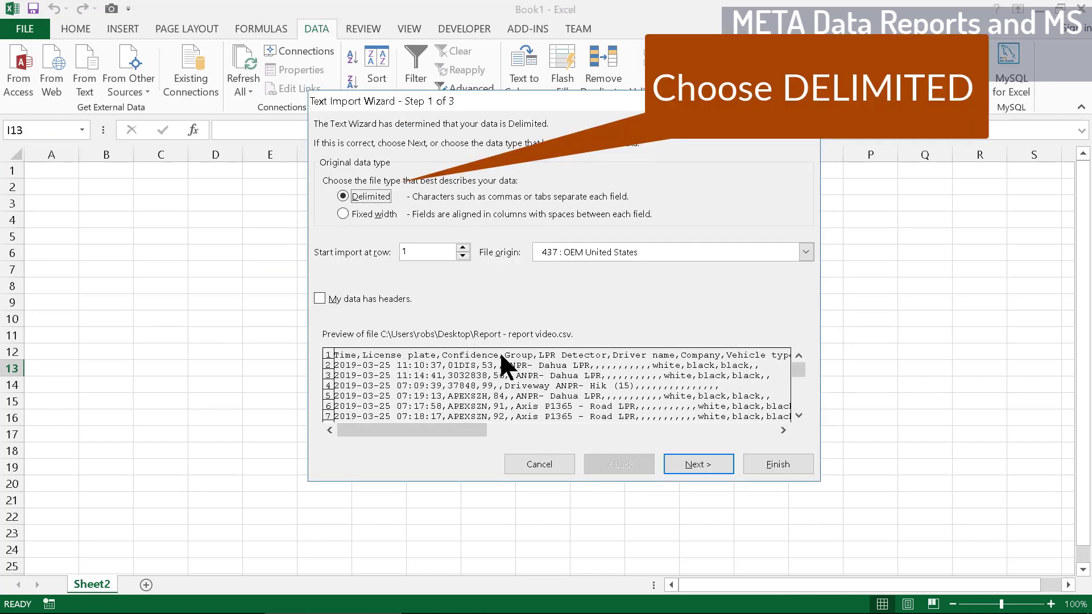
Split the CSV on Comma instead of Tab and advance to the column format step.
click(698, 464)
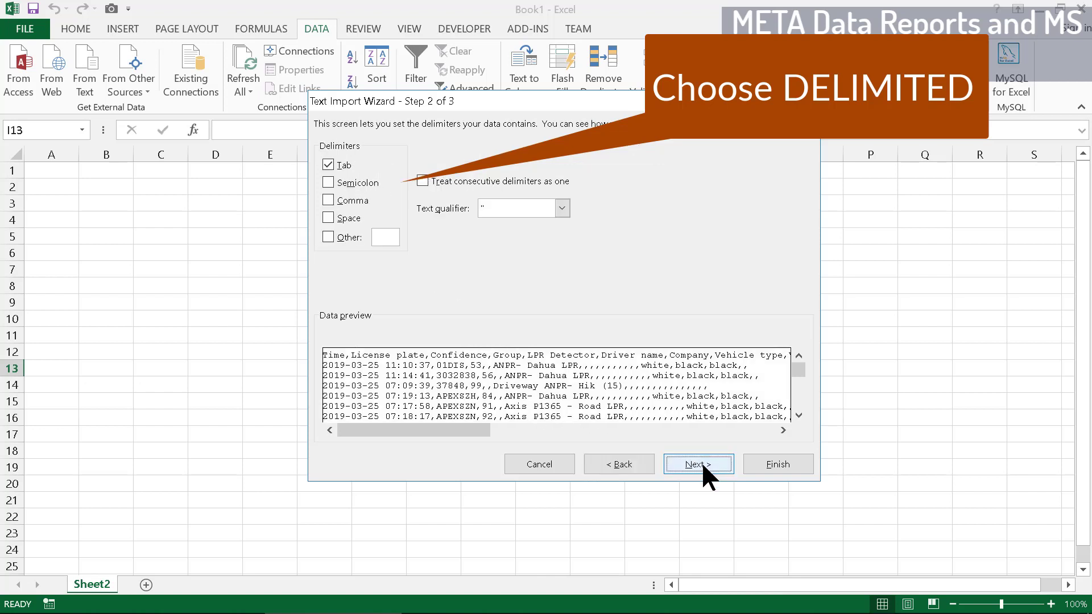
click(328, 199)
click(328, 164)
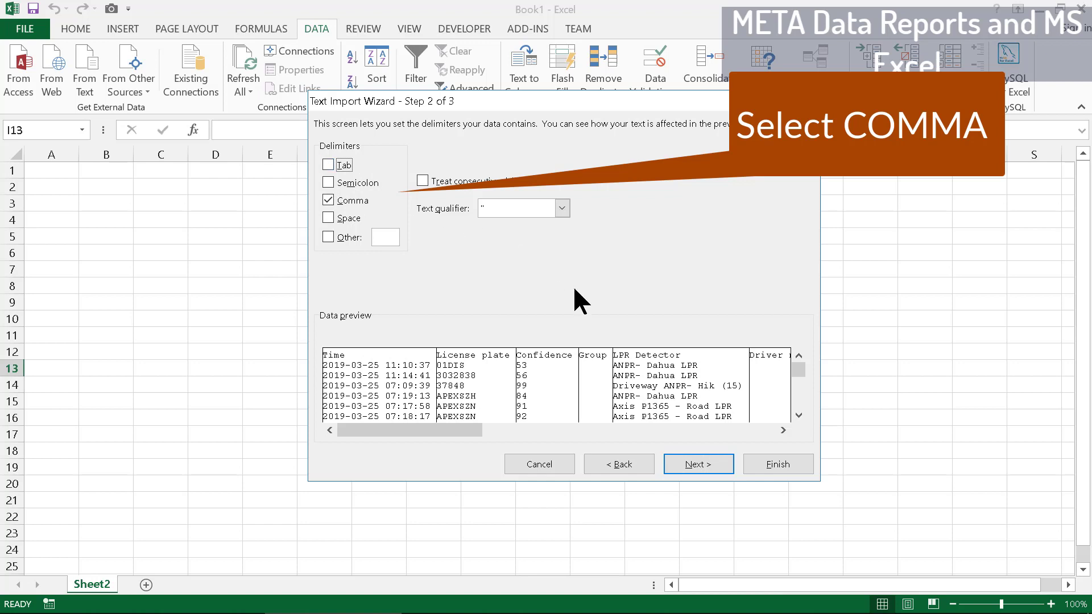
click(719, 463)
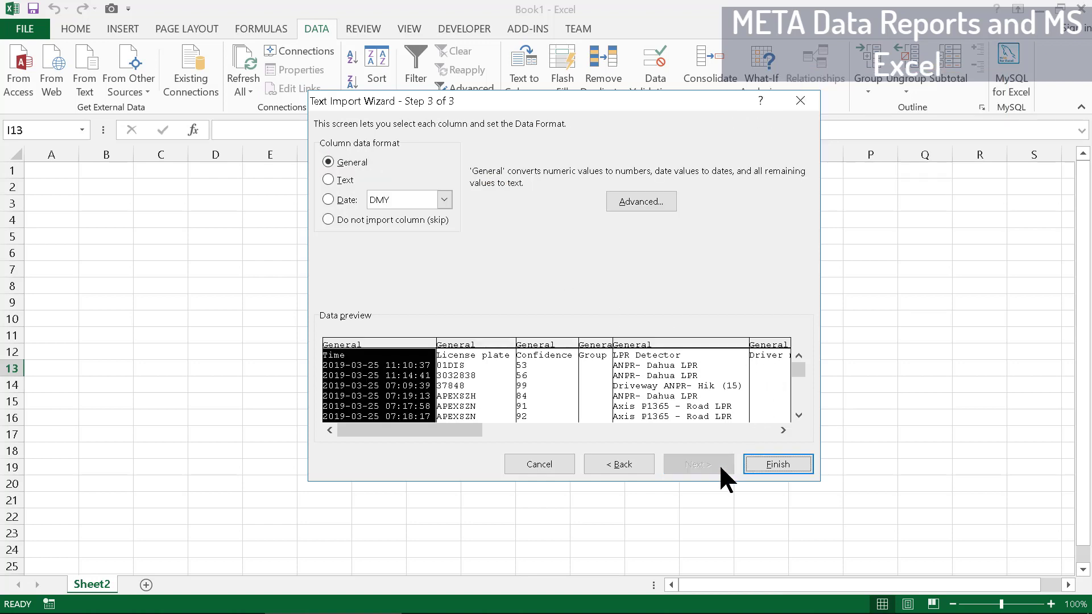
Finish the wizard and import the data into the existing worksheet at =$A$2.
click(760, 462)
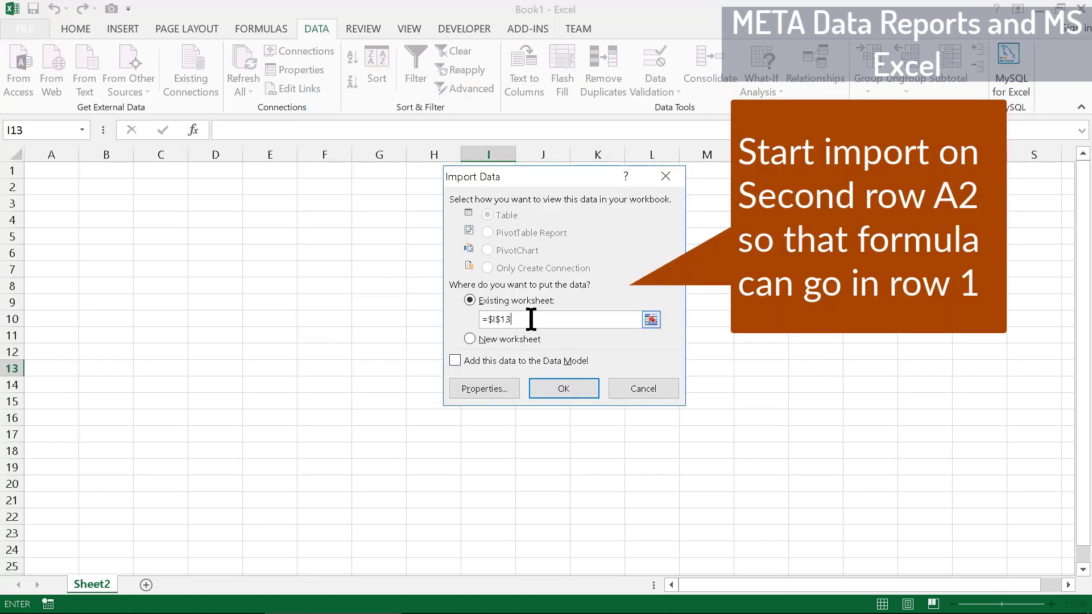
drag(531, 319, 381, 301)
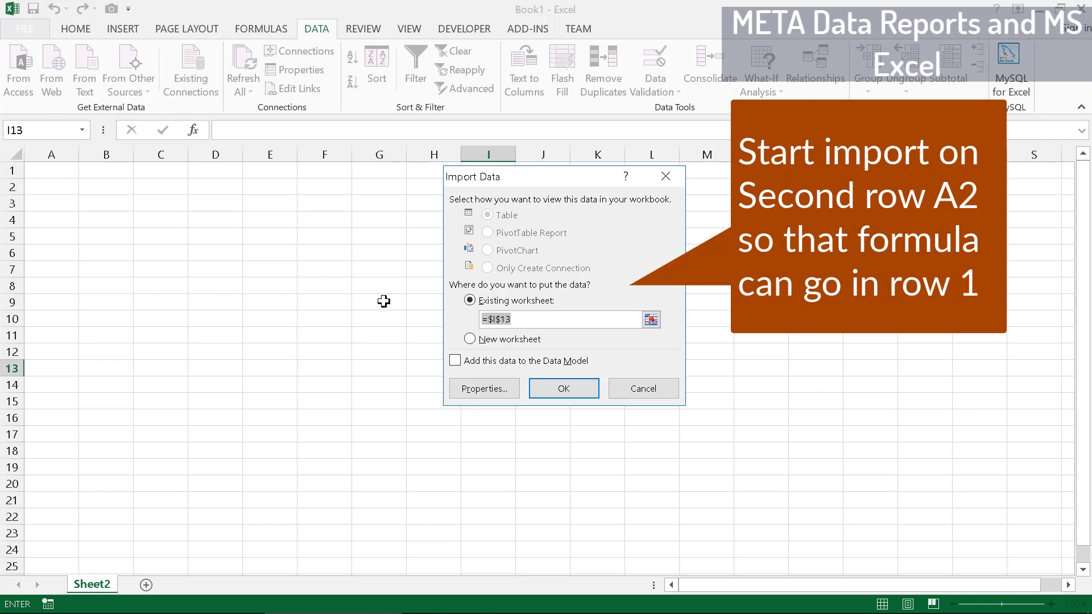
text(=$)
text(A$)
text(2)
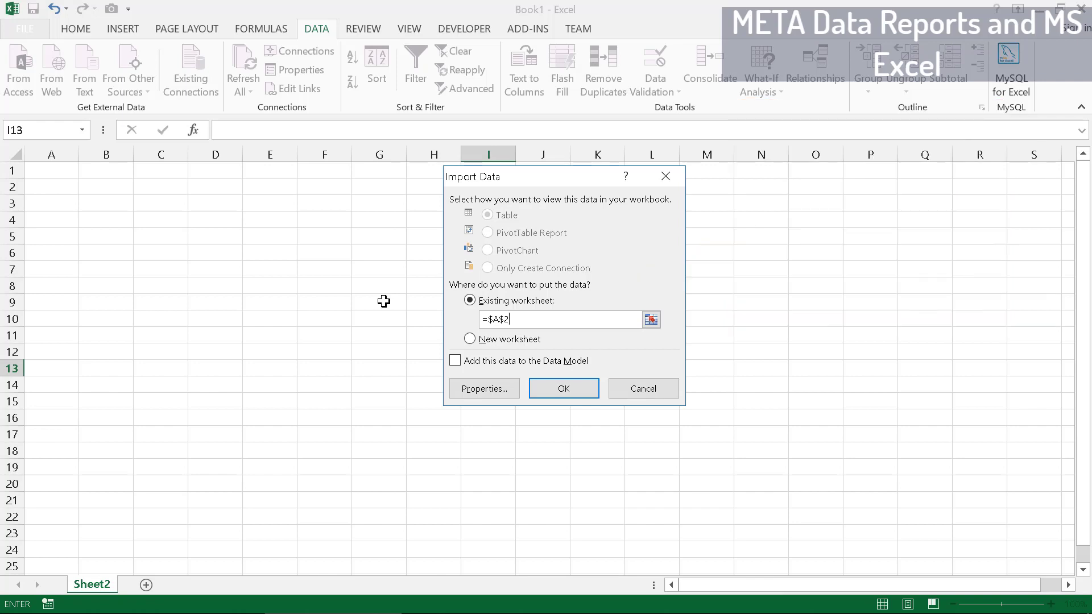
click(571, 388)
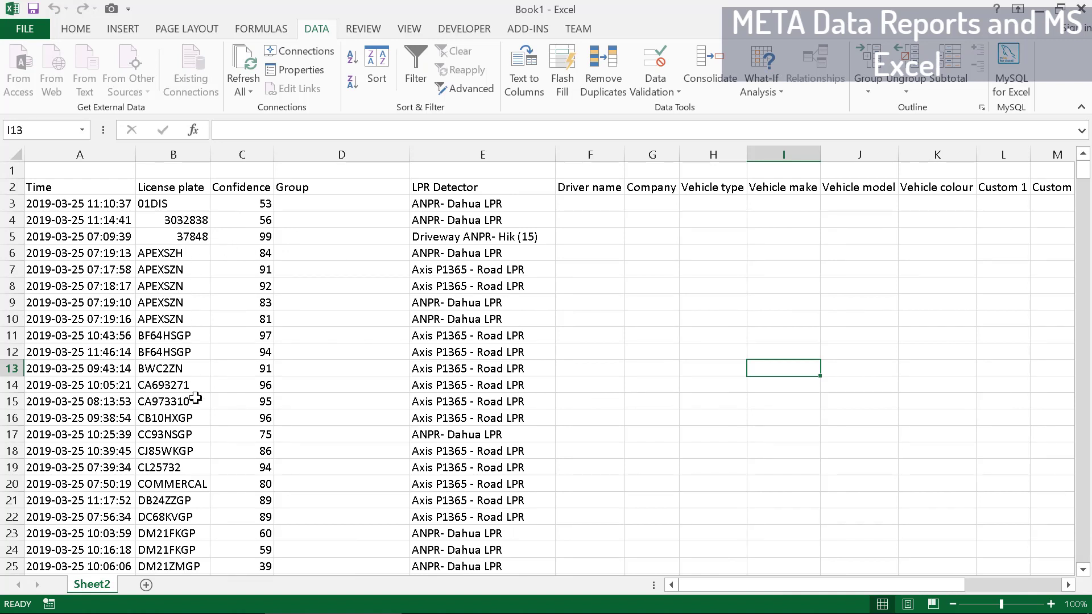
Widen the Time and License plate columns (A and B) to fit their contents.
click(135, 169)
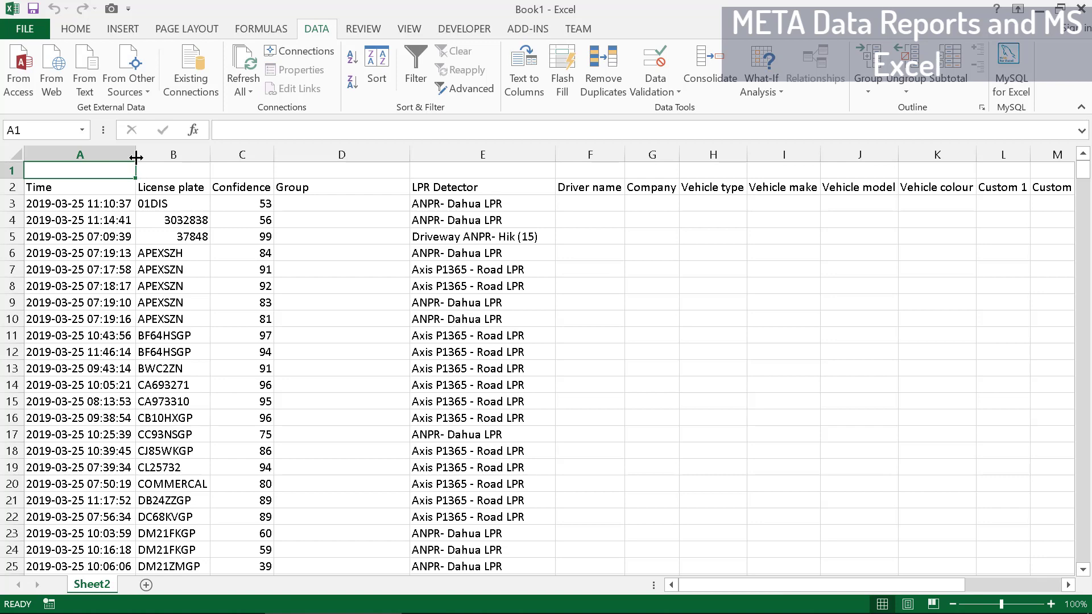
drag(135, 154, 160, 155)
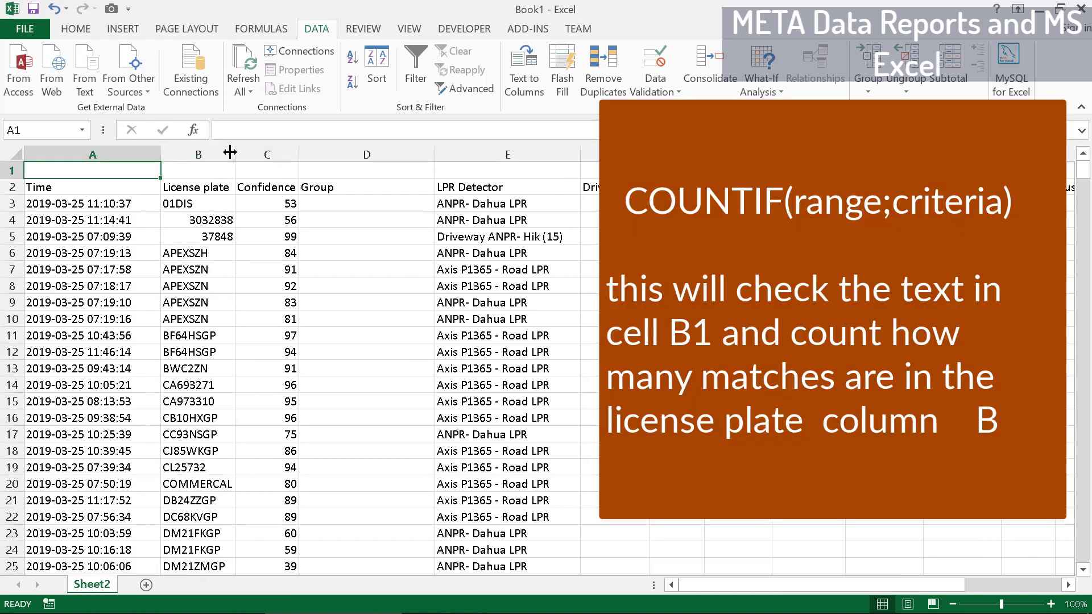
drag(235, 152, 259, 152)
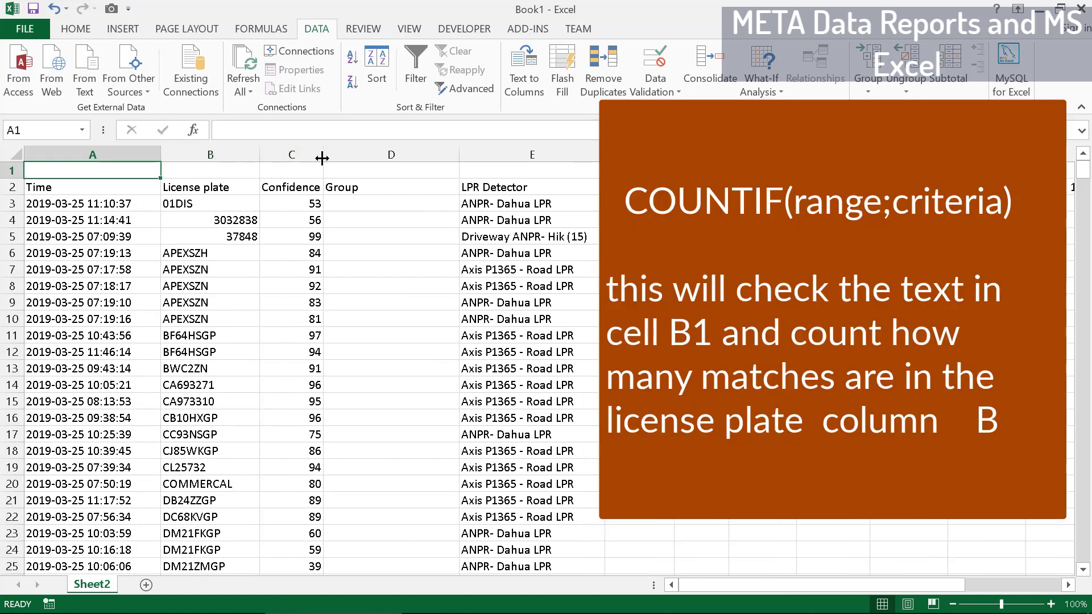
Give the header row 2 a light-orange fill.
click(10, 187)
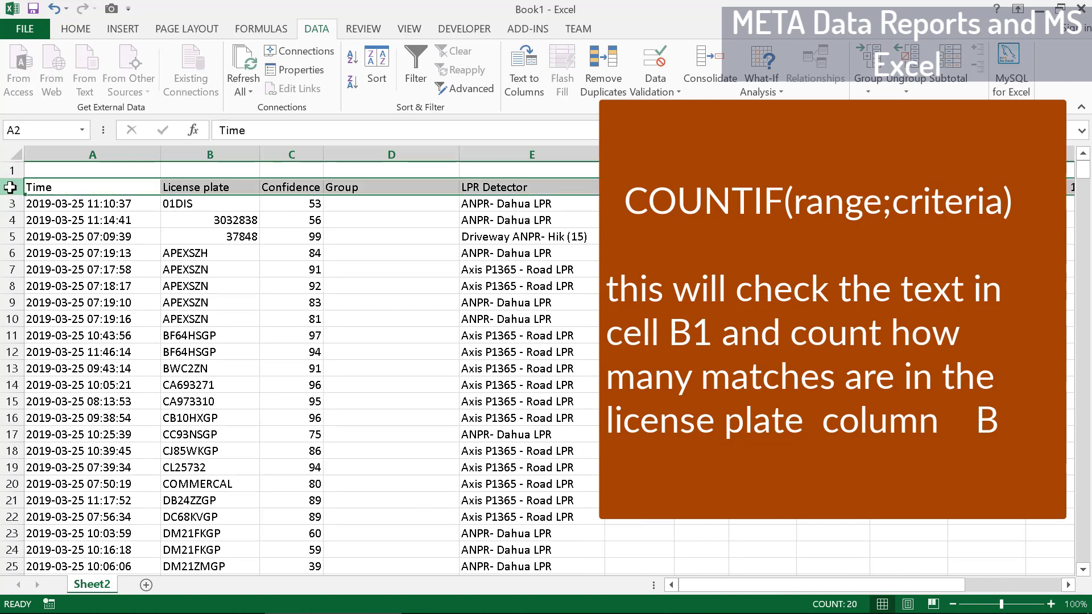
right_click(39, 188)
click(113, 162)
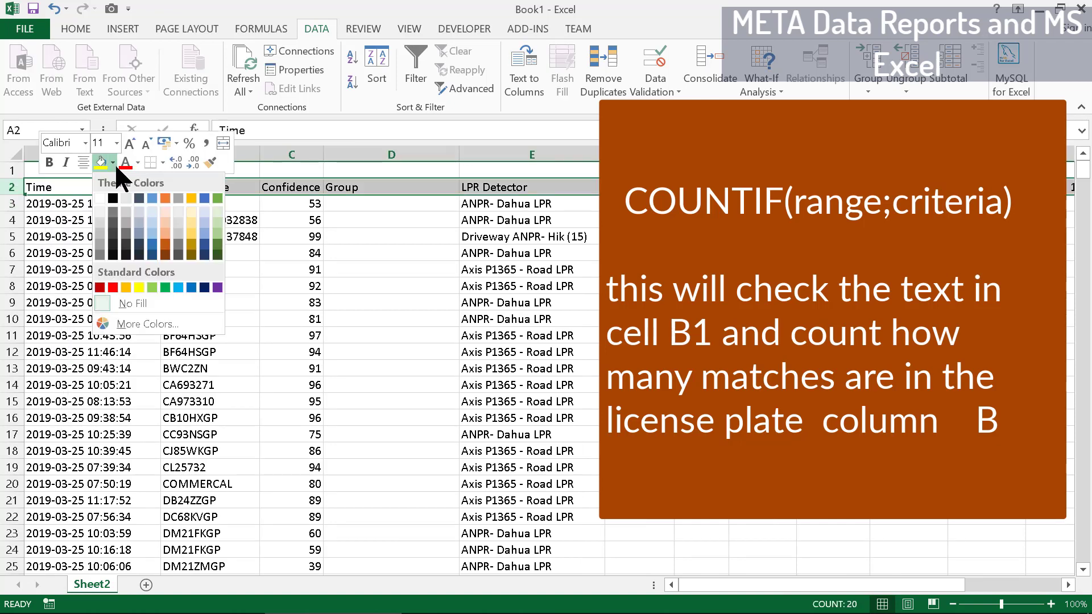
click(164, 211)
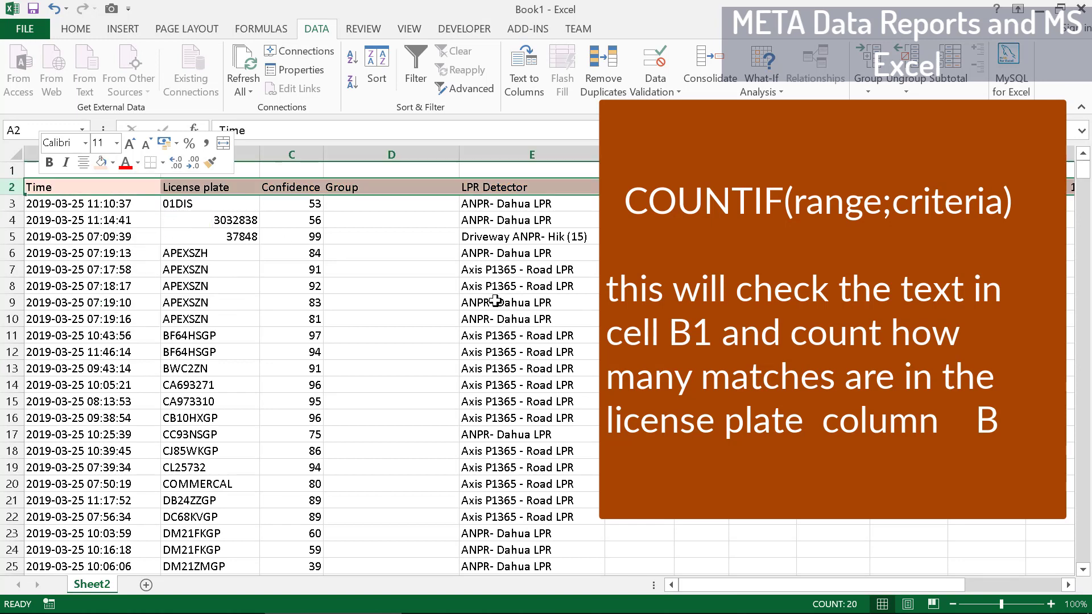
click(701, 335)
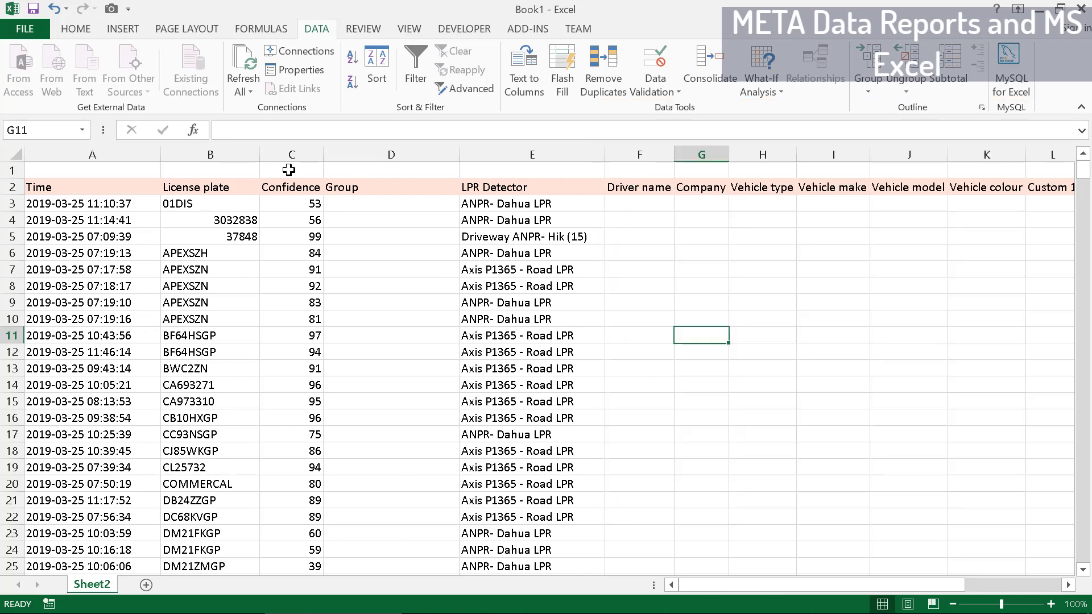
Enter =countif($b$2:$b$600;b1) in cell C1.
click(289, 170)
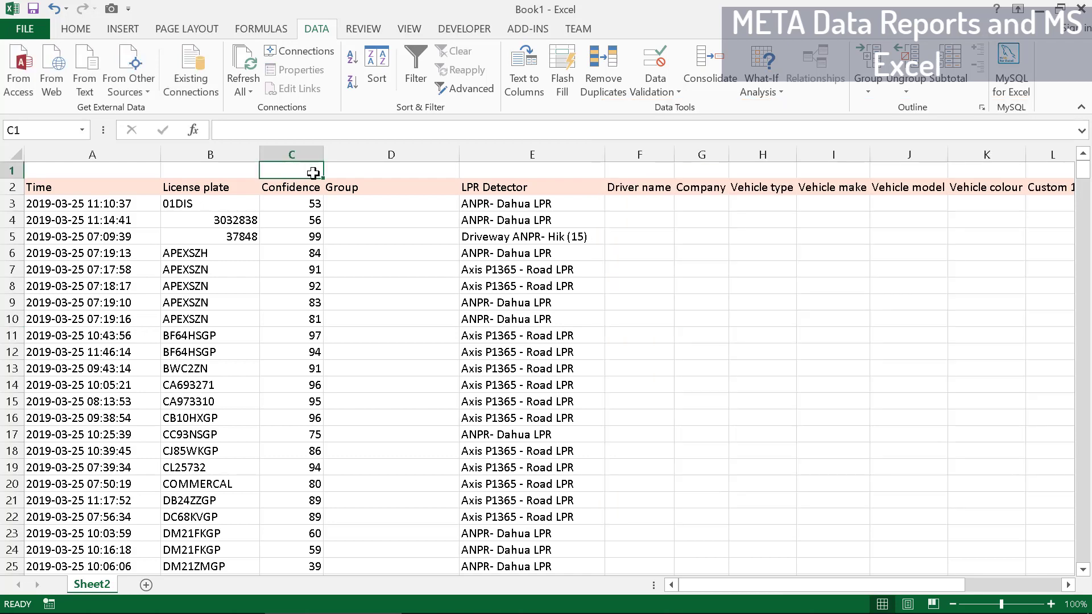
text(=)
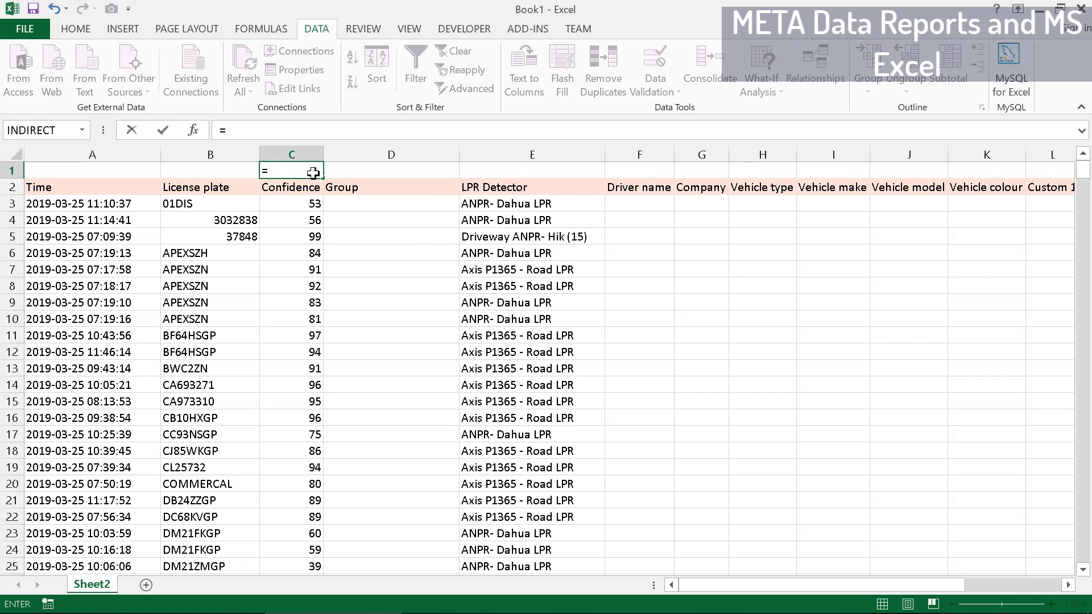
text(coun)
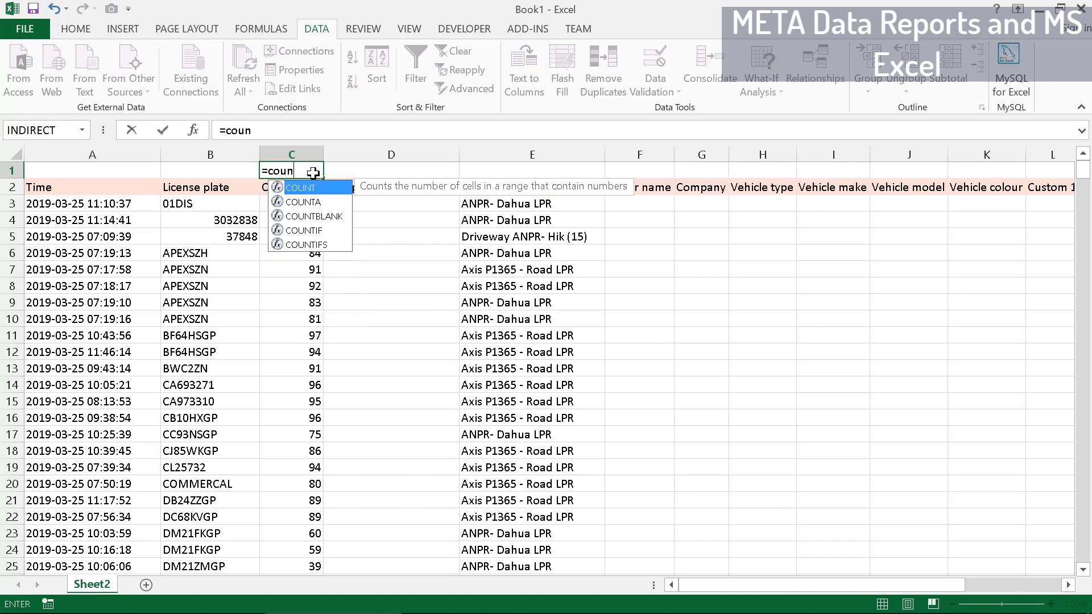
text(tif)
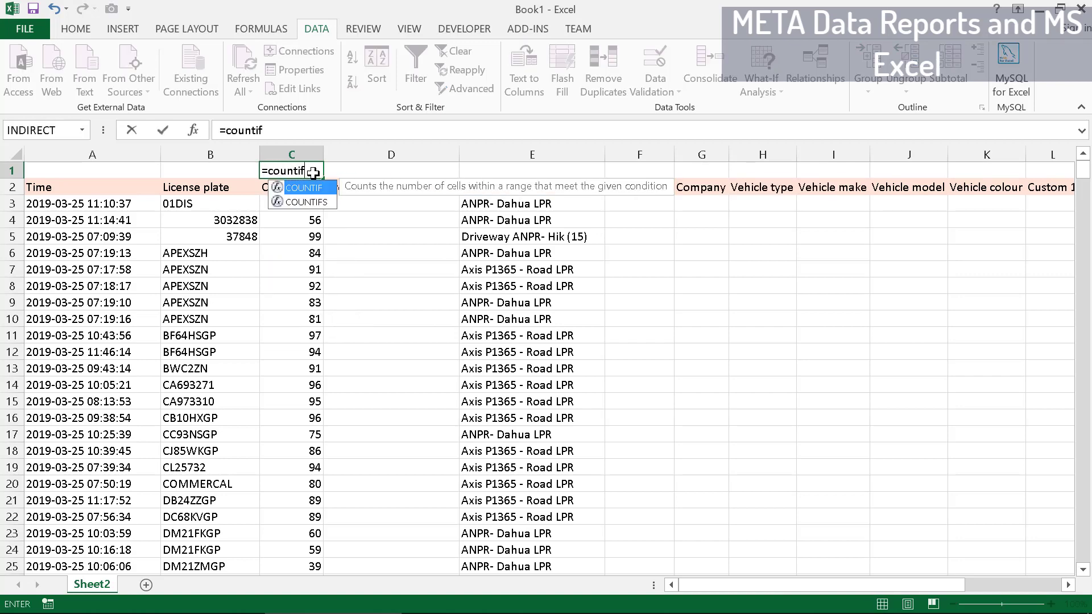
text(()
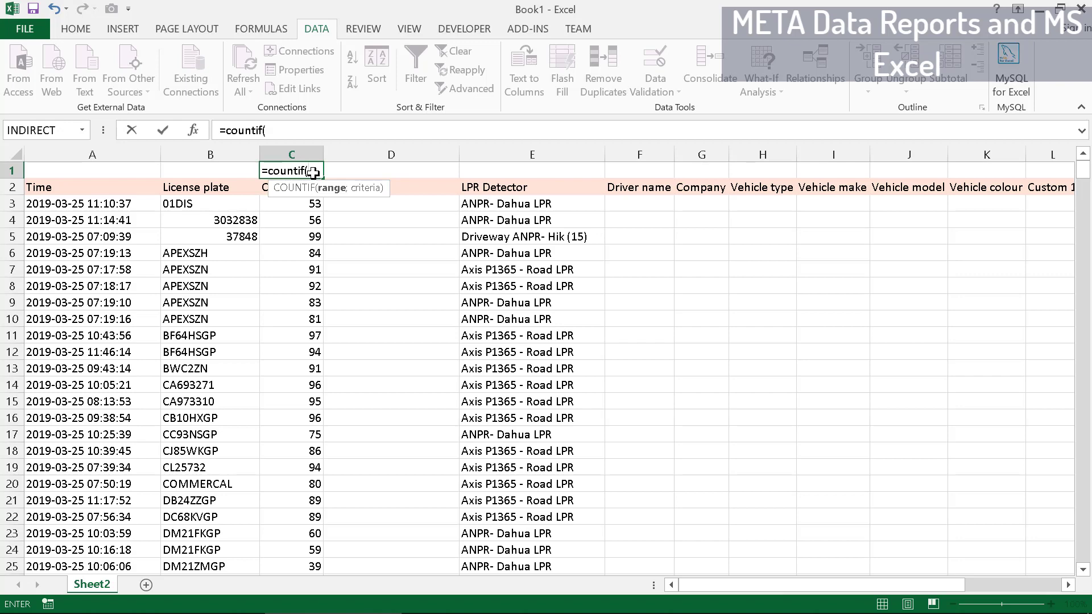
text($b)
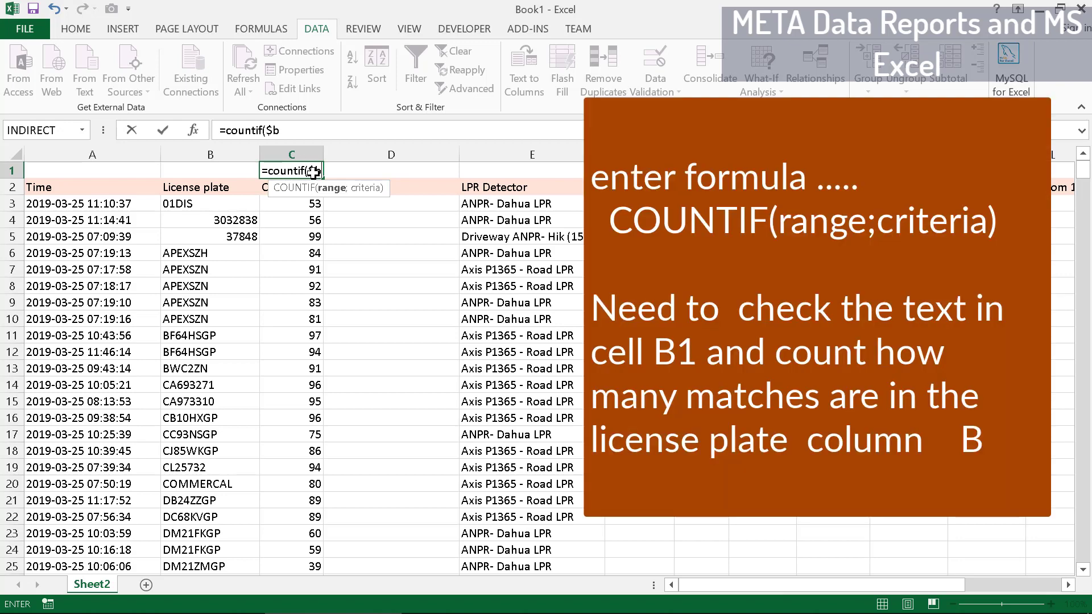
text($)
text(2)
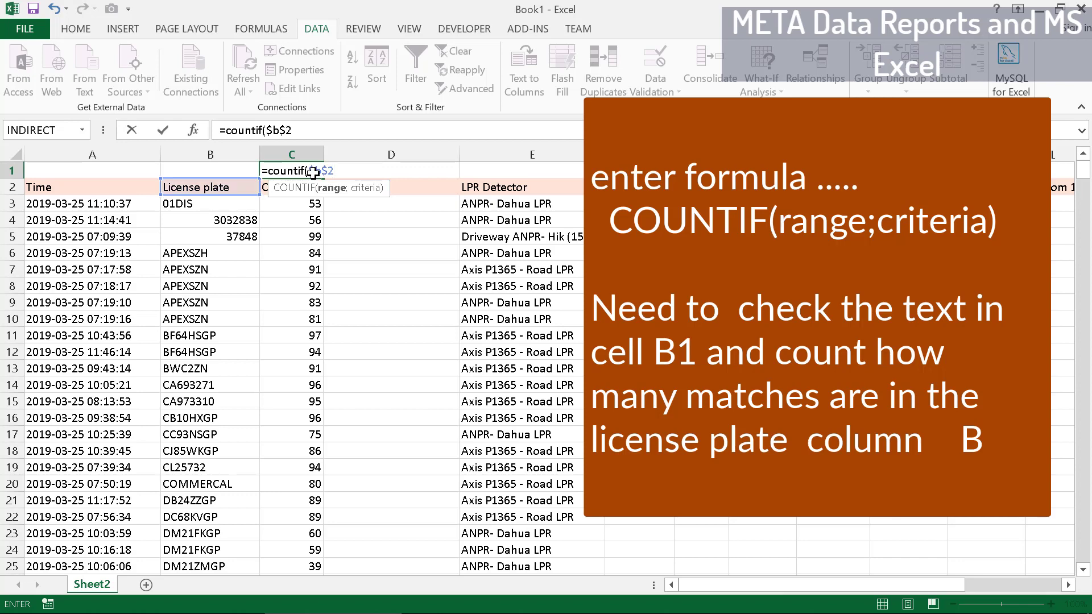
text(:)
text($)
text(b)
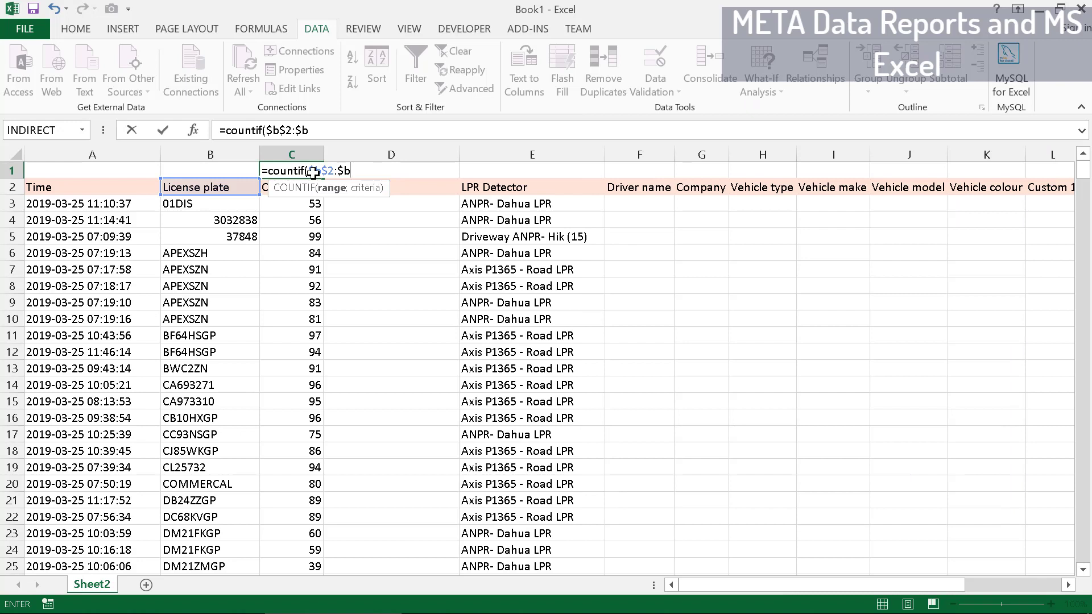
text($600)
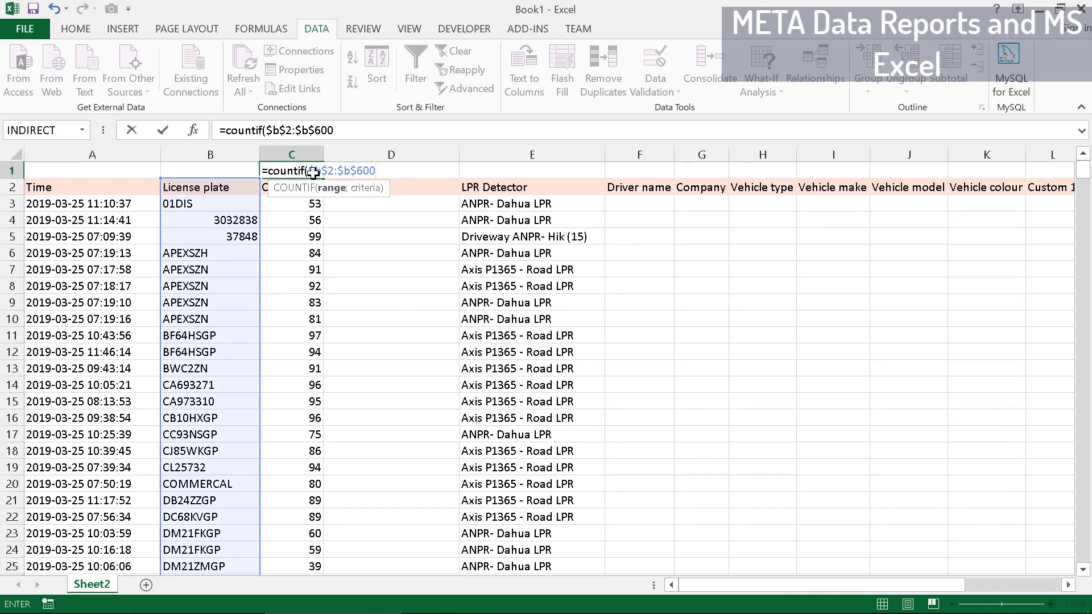
text(;)
text(b)
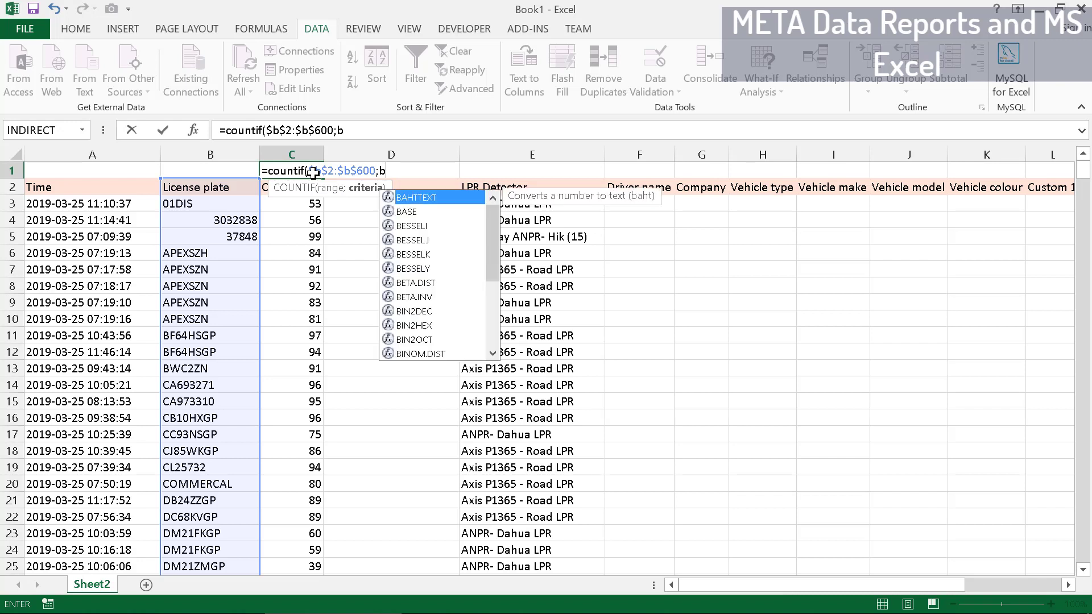
text(1))
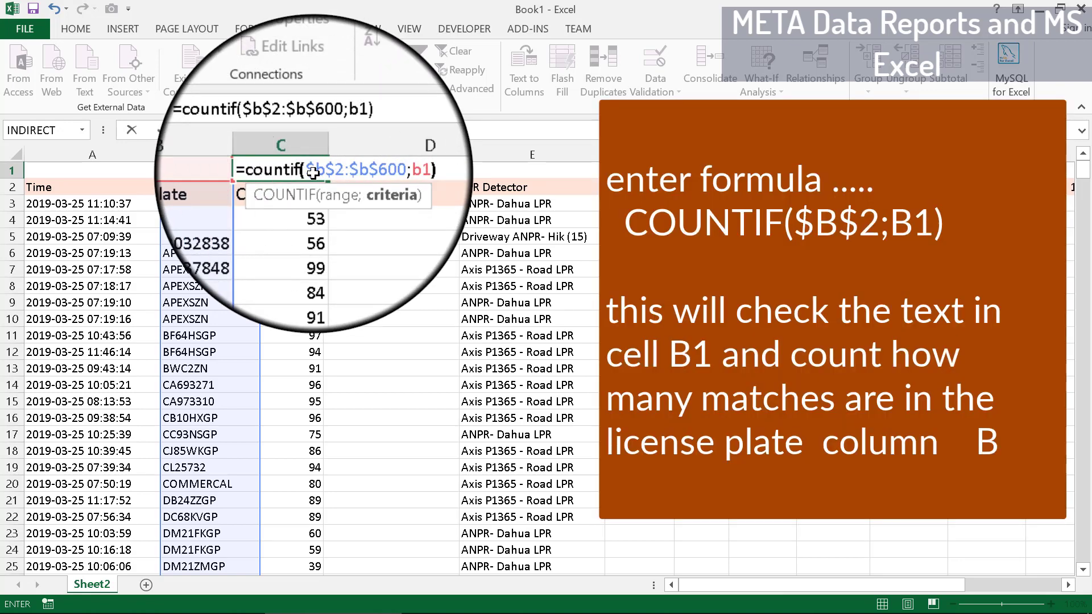
key(Return)
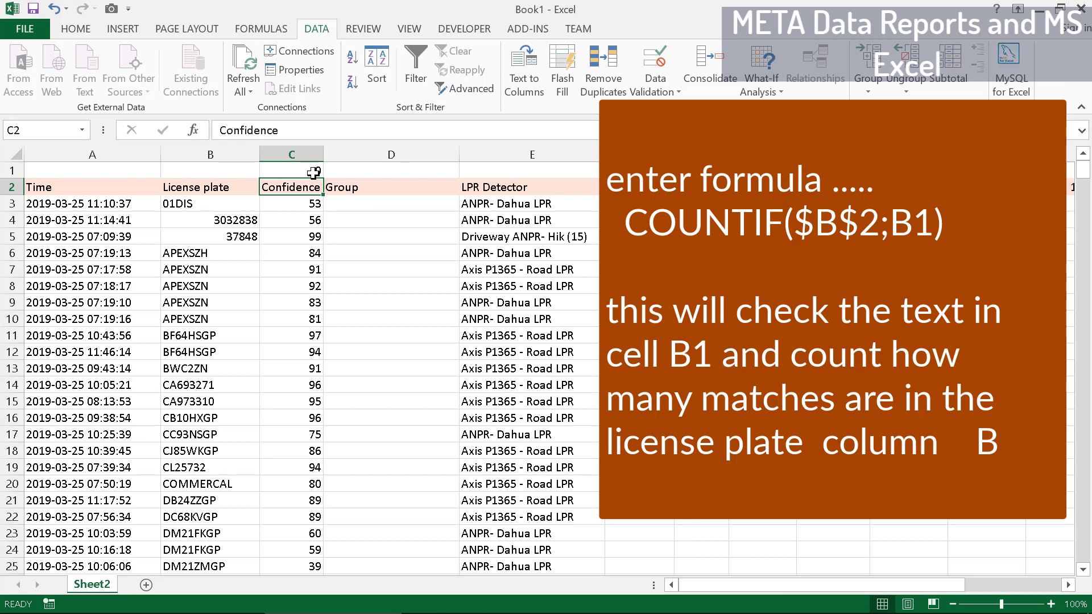
Paste a license plate into B1 so C1 shows 3 matches, then scroll through the data.
click(225, 170)
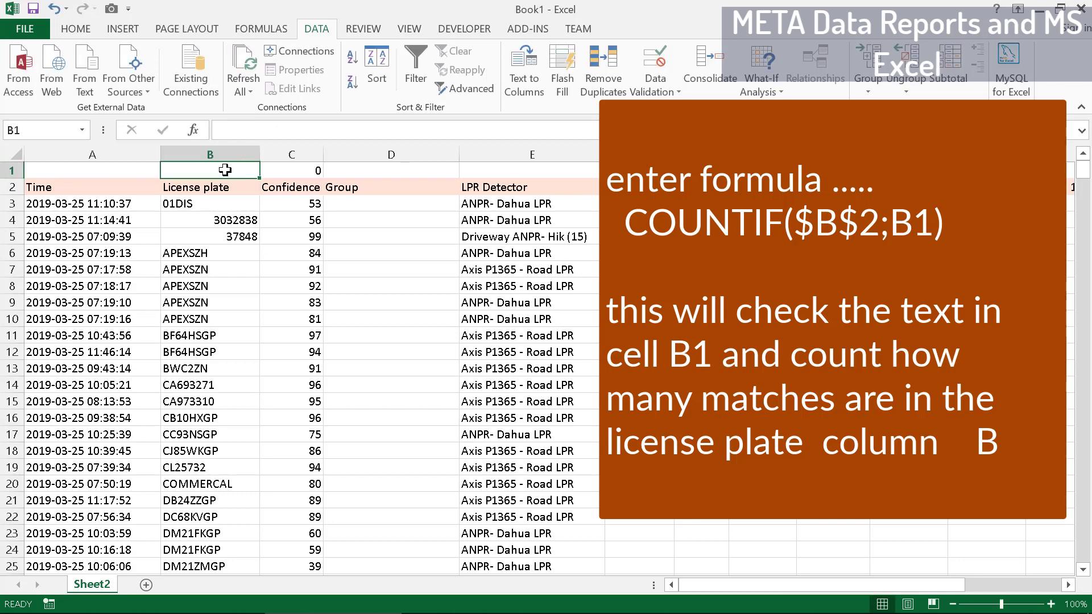
text(ND239607)
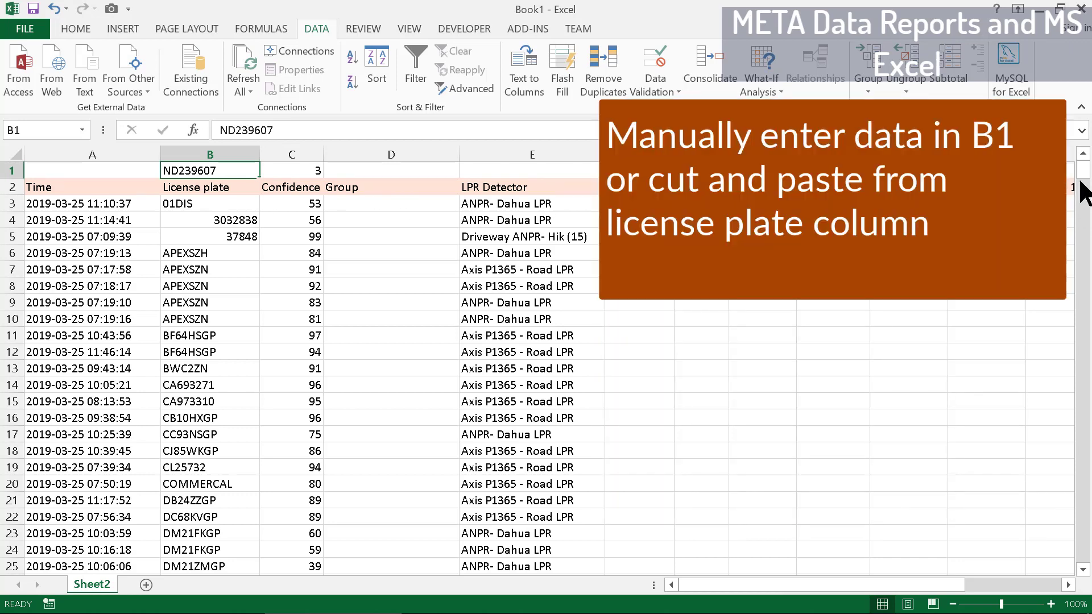
drag(1083, 171, 1083, 531)
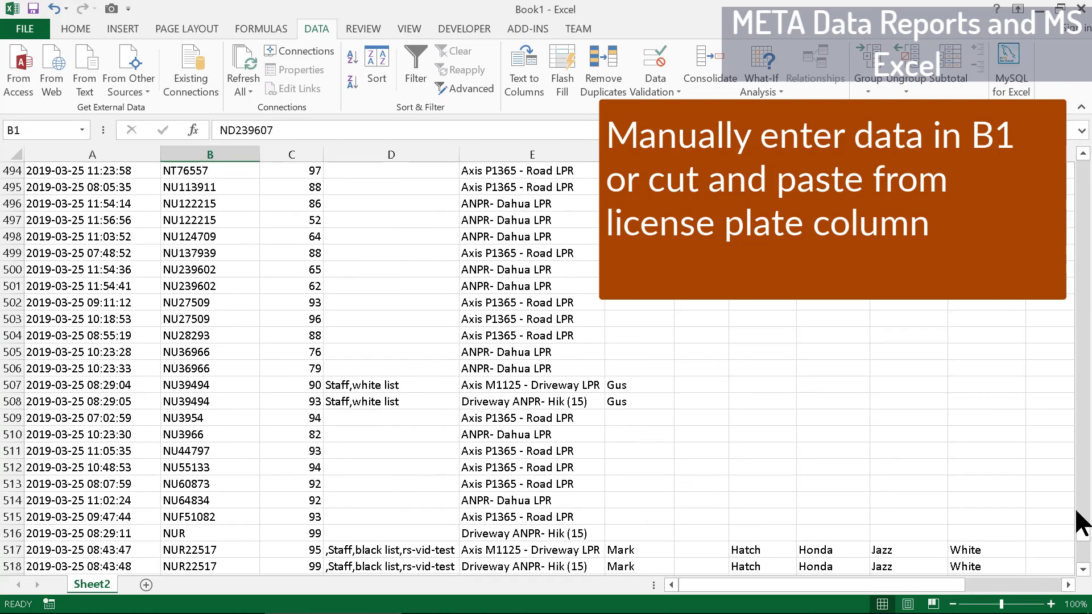
Copy the plate from B507 into B1 and check that C1 now counts 2.
click(220, 388)
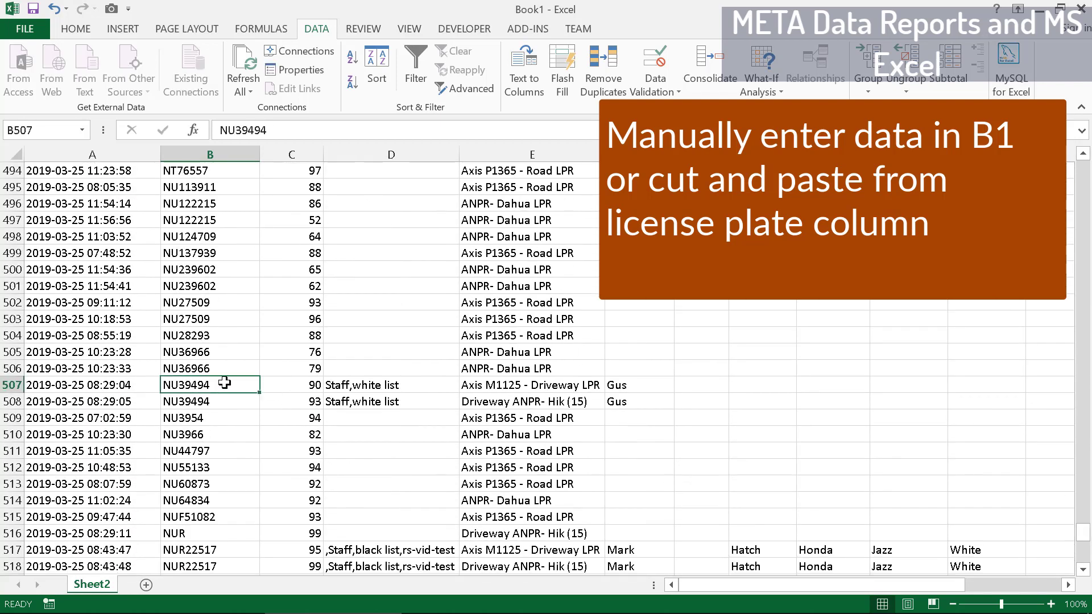
double_click(232, 131)
key(ctrl+c)
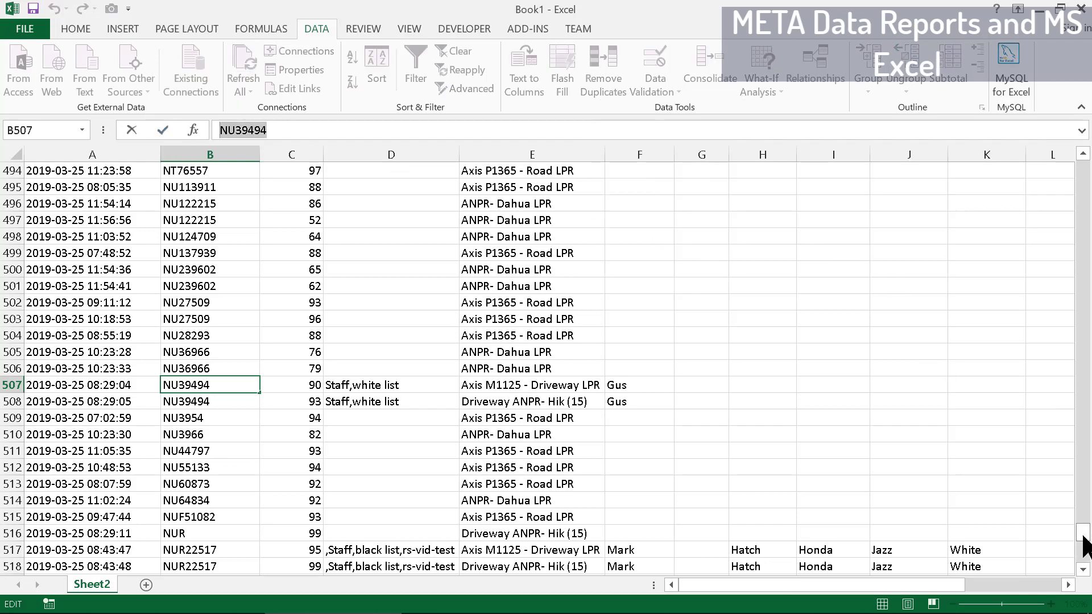
drag(1084, 534, 1083, 171)
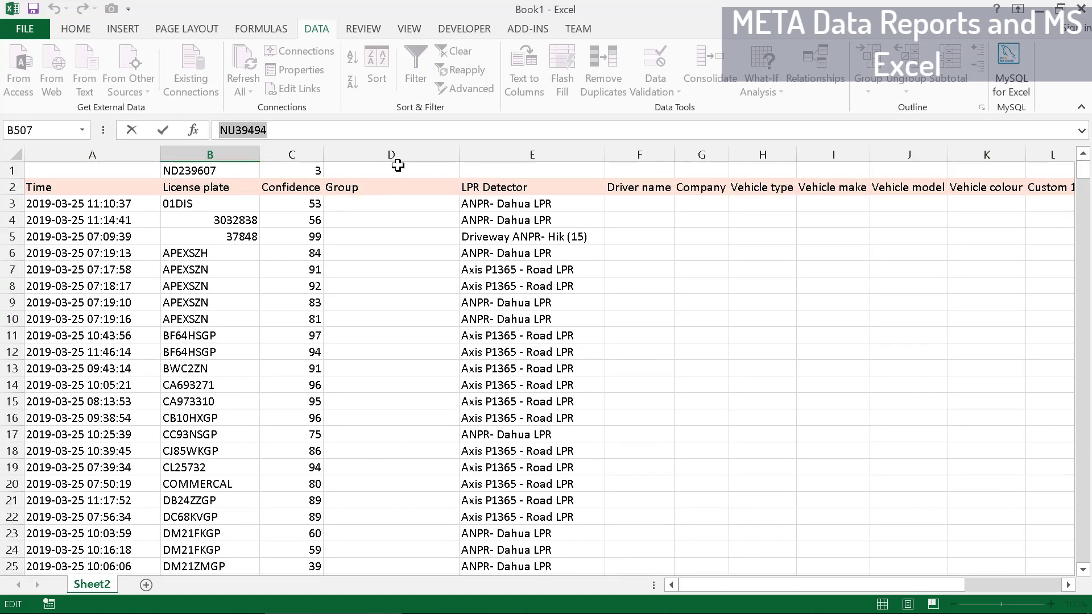
click(227, 174)
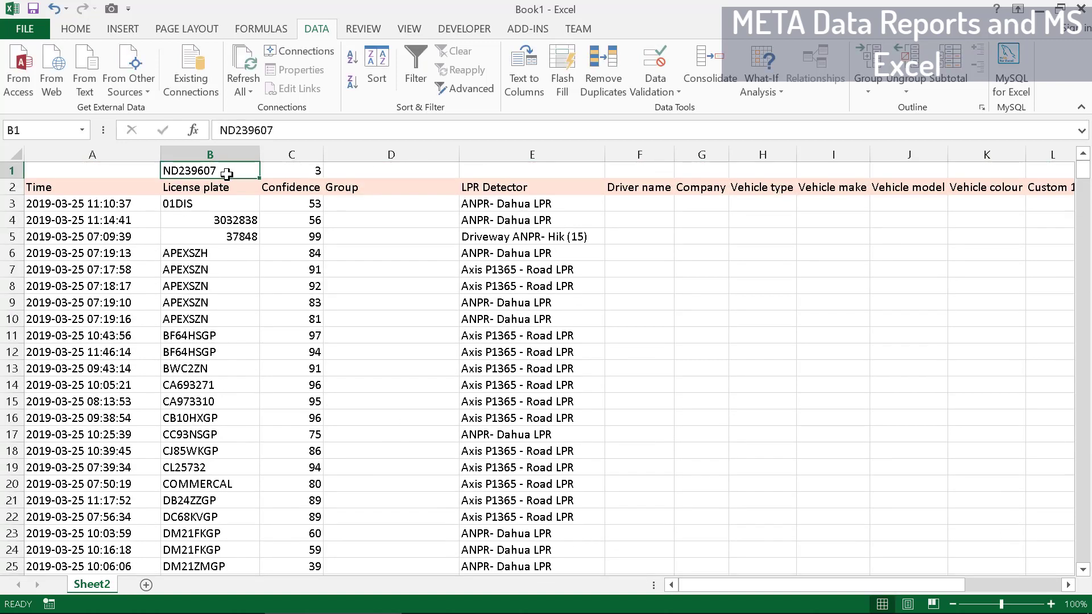
key(ctrl+v)
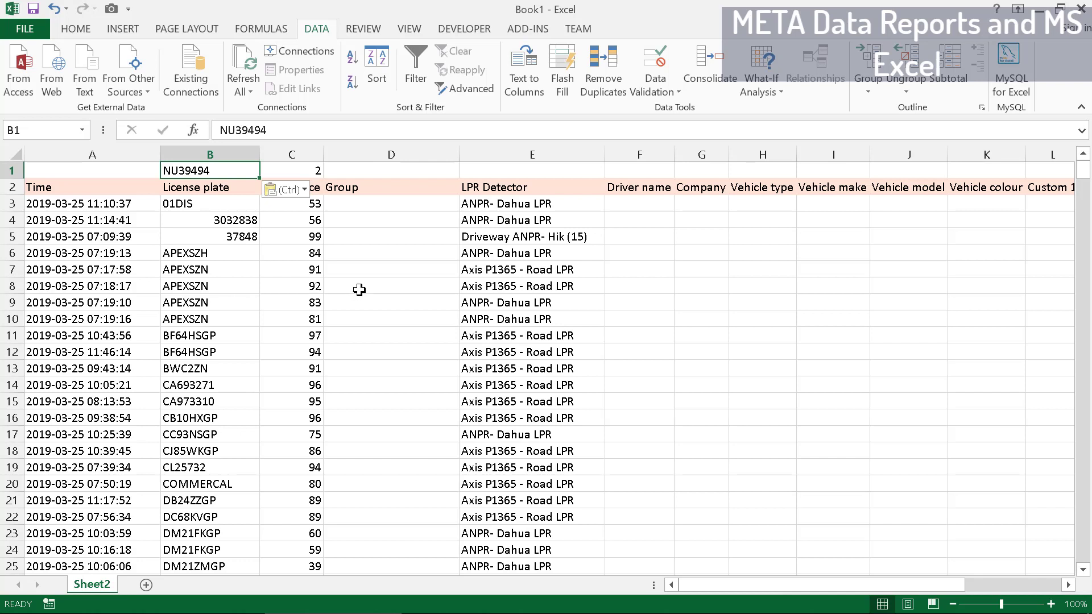
click(298, 172)
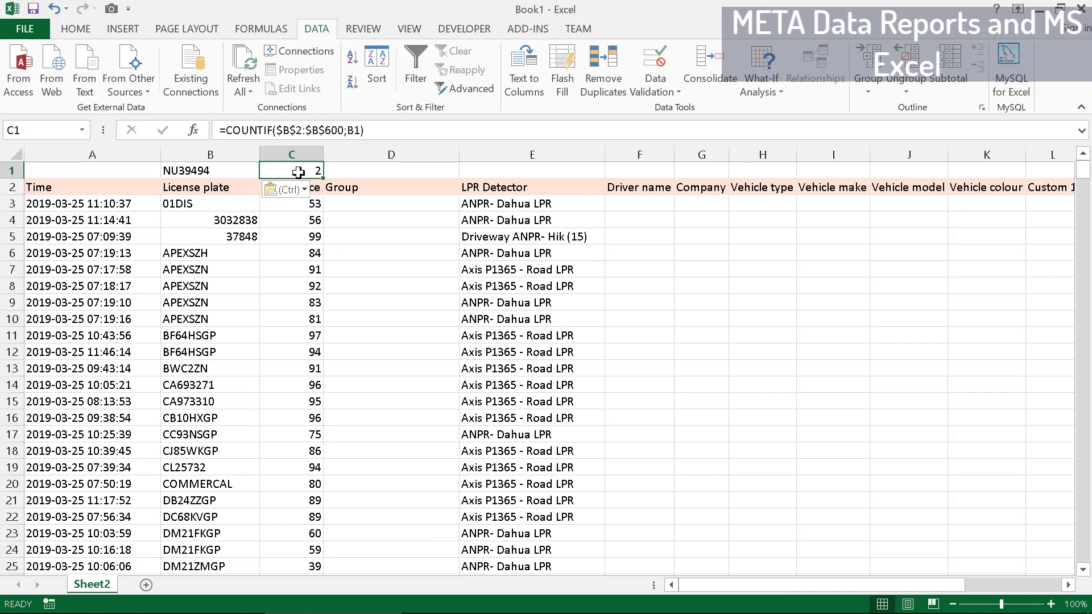